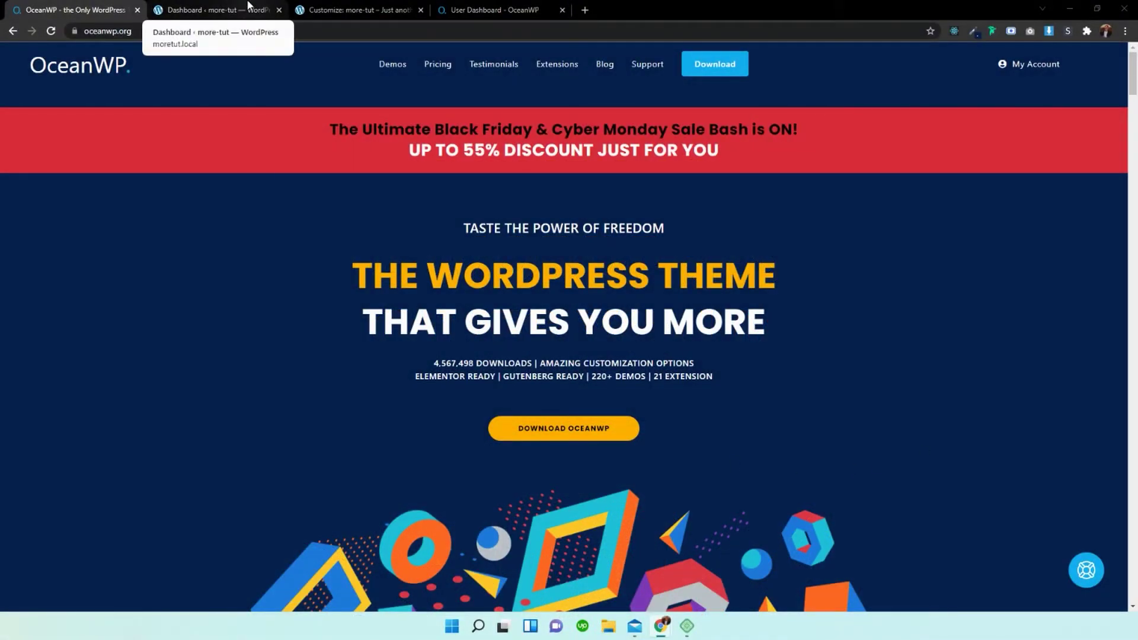
- Open the OceanWP Theme Panel from the Dashboard and scroll its Customizer Sections toggles
left_click(248, 5)
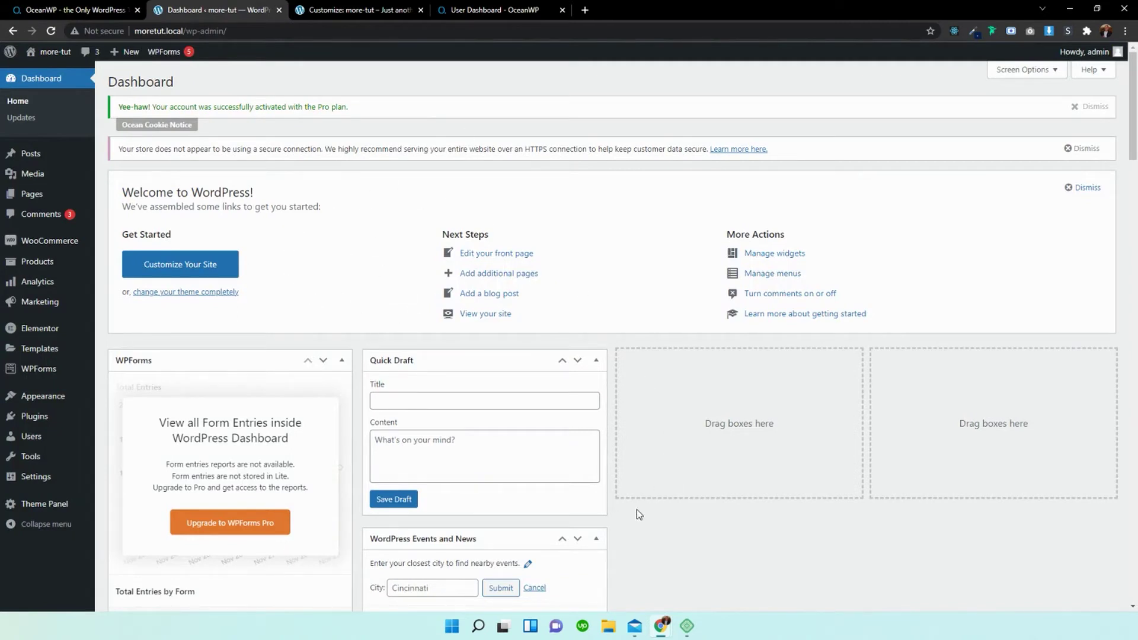
left_click(60, 505)
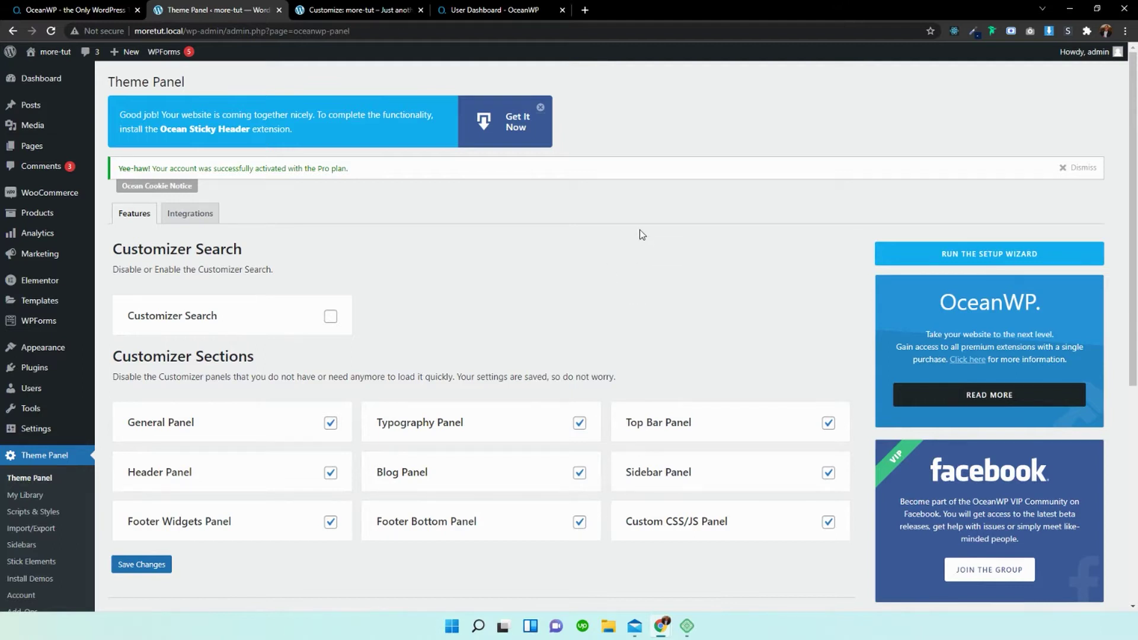
scroll(508, 287, "down", 2)
scroll(508, 289, "up", 3)
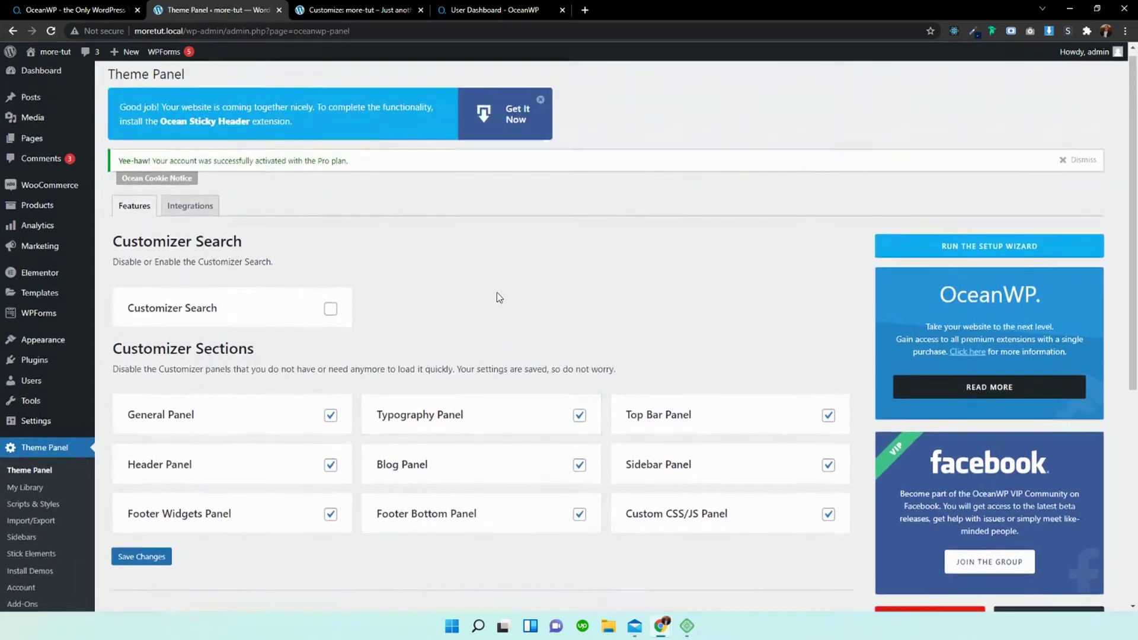
scroll(496, 293, "down", 3)
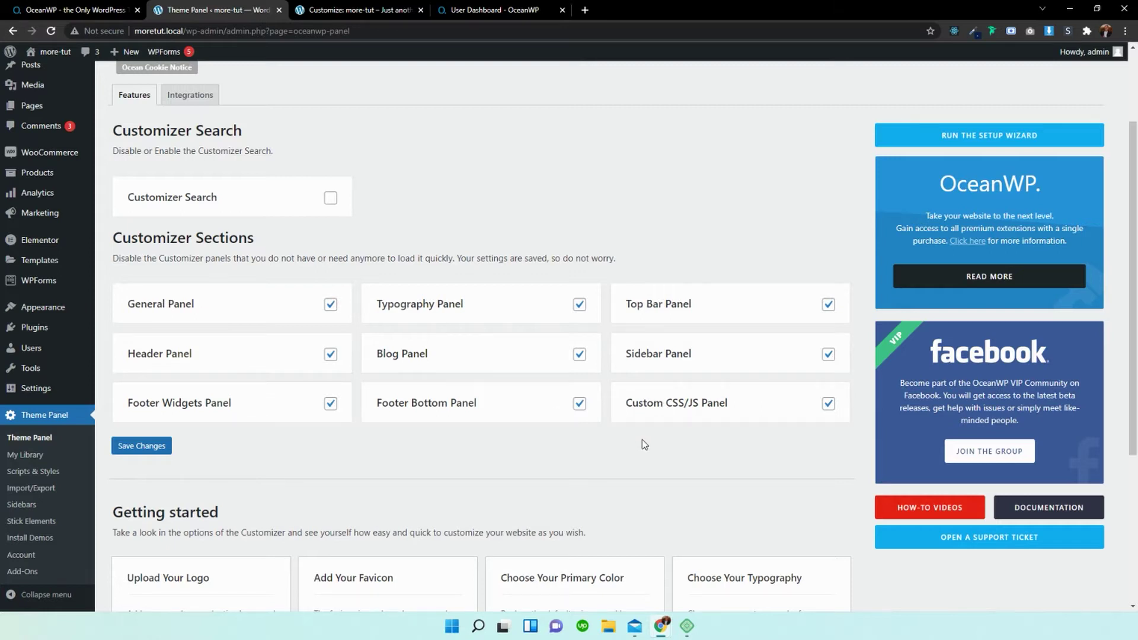
- Review the section toggles again, then bring up the site name link's context menu
scroll(635, 378, "down", 4)
scroll(619, 323, "up", 3)
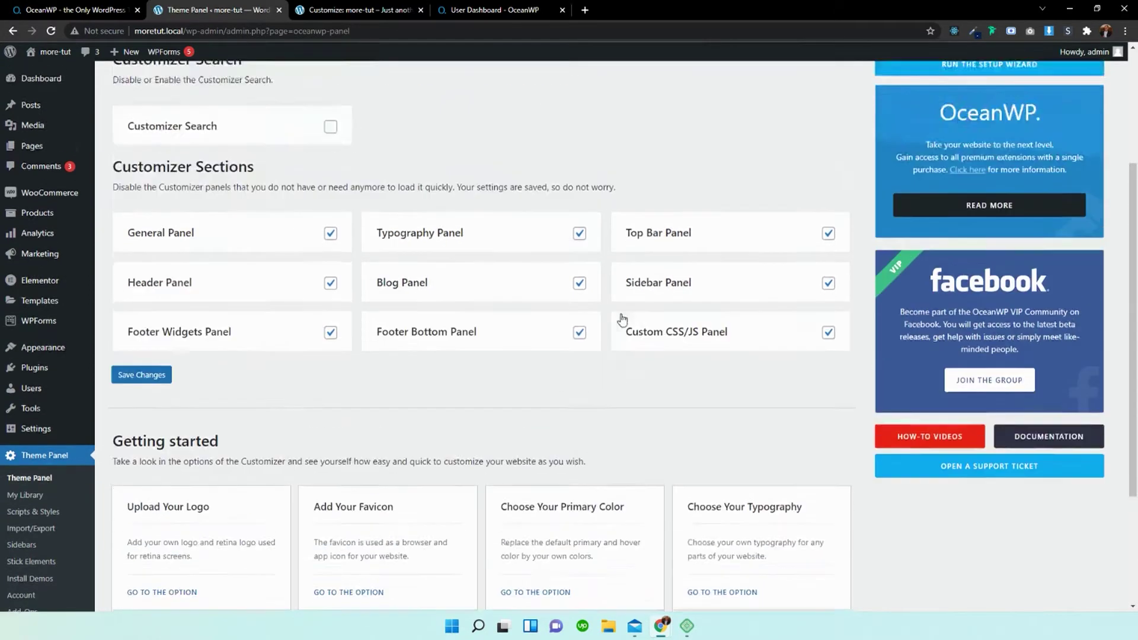
scroll(621, 320, "up", 2)
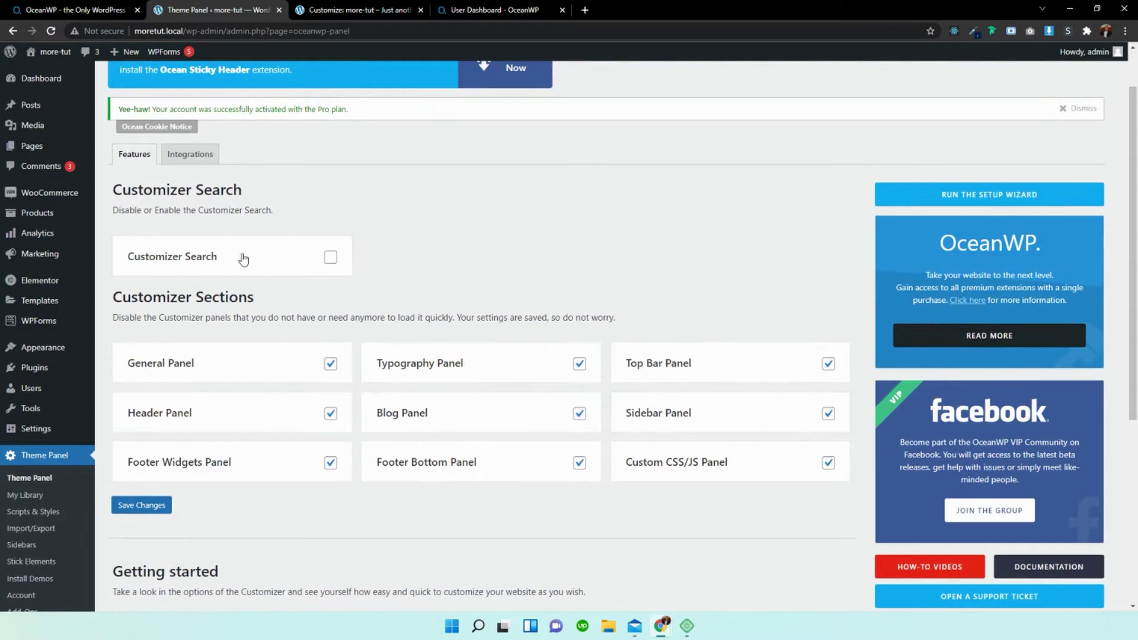
right_click(56, 54)
- Open the store homepage in a new tab, browse it, and launch Customize from the admin bar
left_click(82, 63)
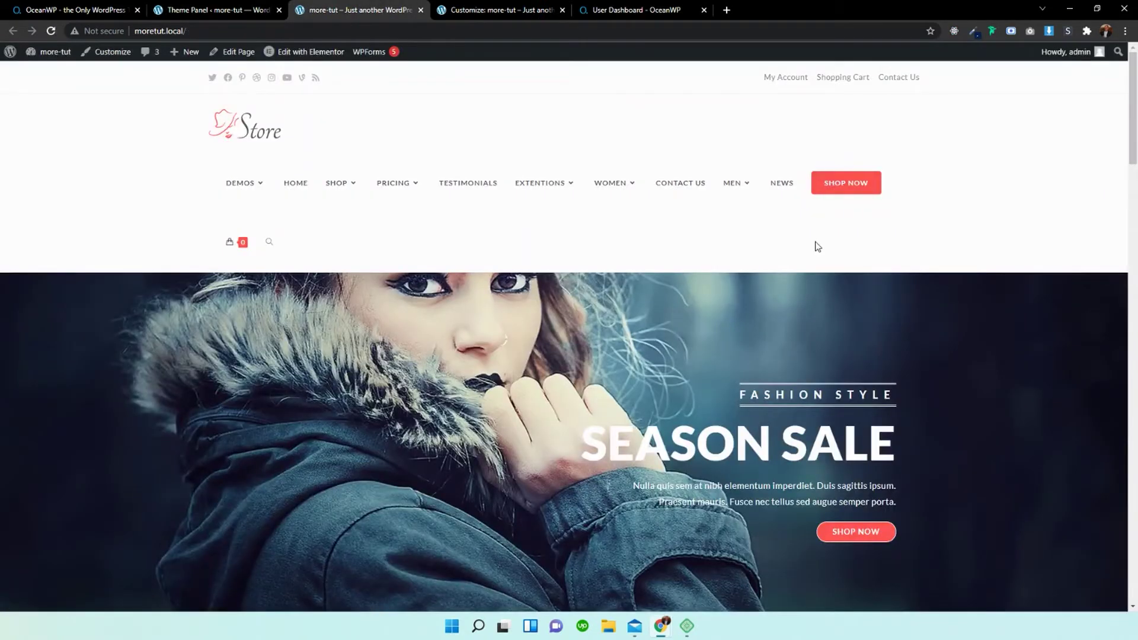
scroll(749, 214, "down", 4)
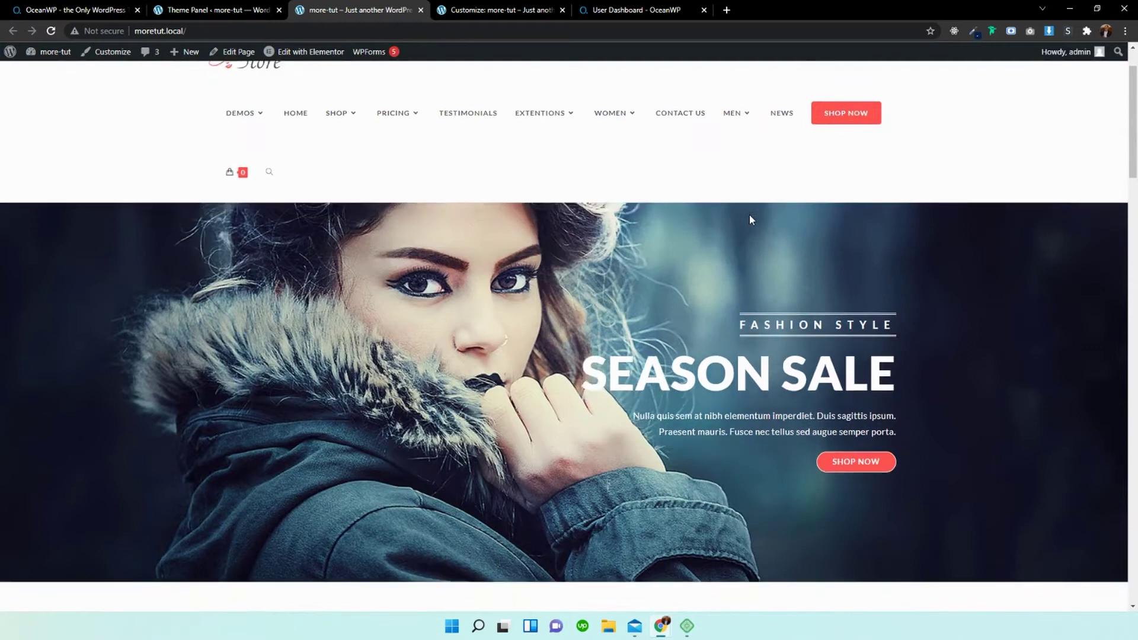
scroll(749, 218, "up", 4)
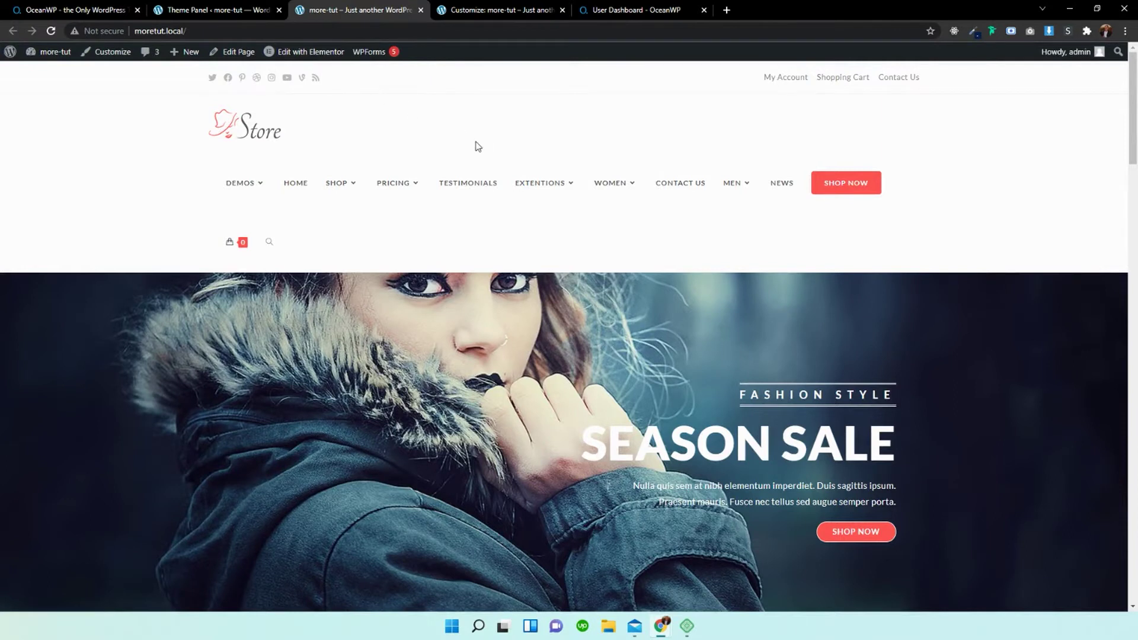
scroll(476, 145, "down", 6)
scroll(474, 145, "down", 12)
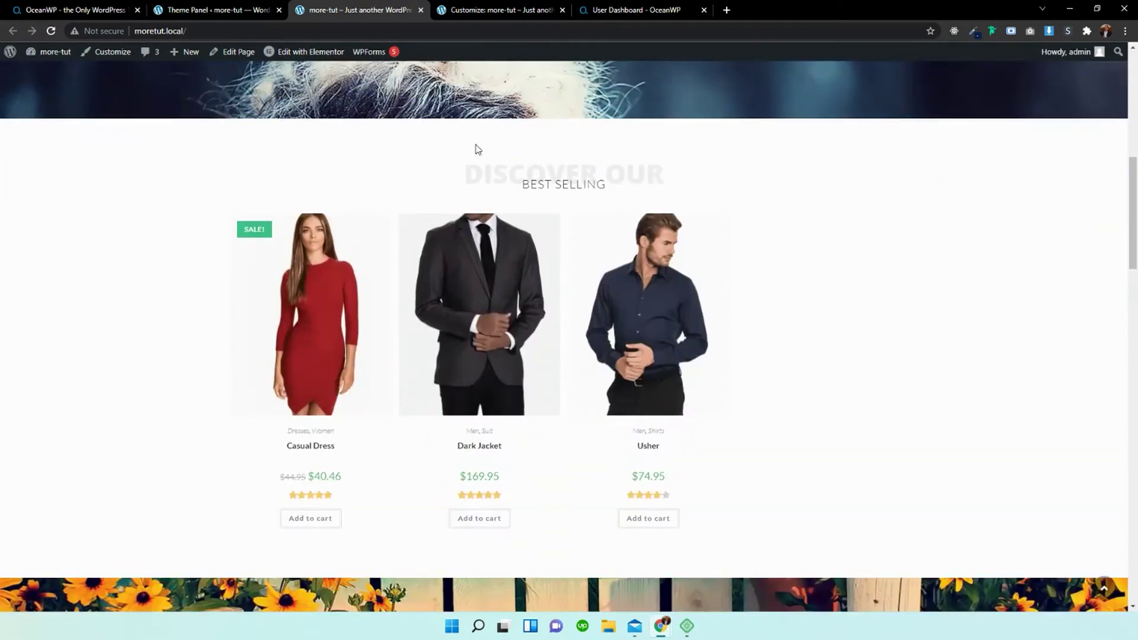
scroll(475, 149, "up", 7)
scroll(476, 148, "up", 11)
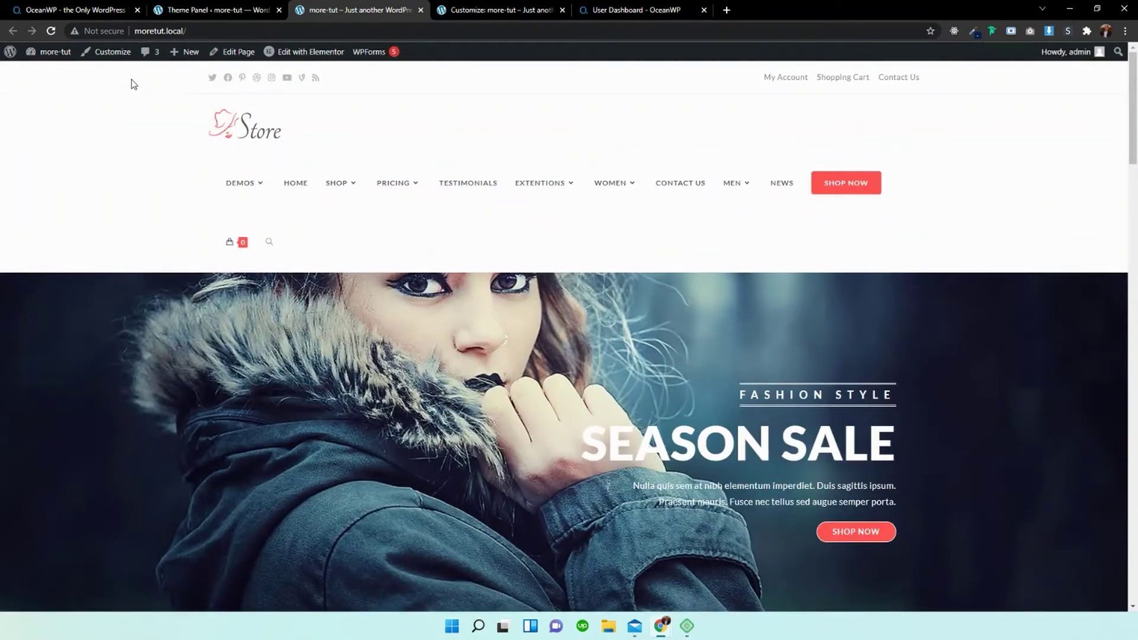
left_click(112, 54)
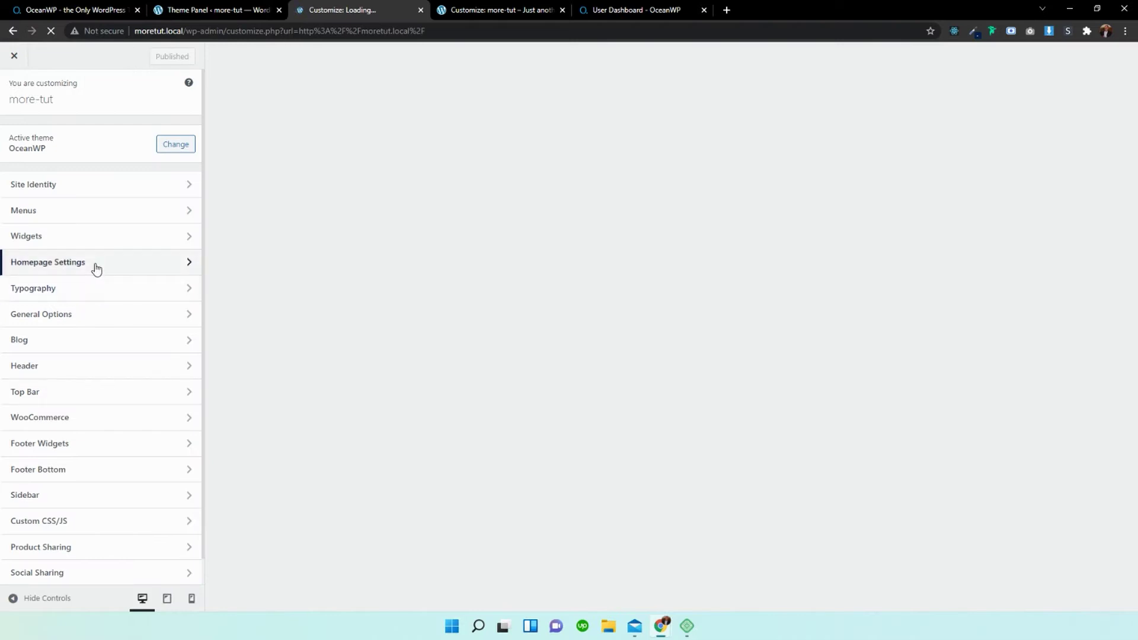
- Compare the Customizer panels against the Theme Panel, visiting General Options and returning to the main list
scroll(105, 253, "down", 1)
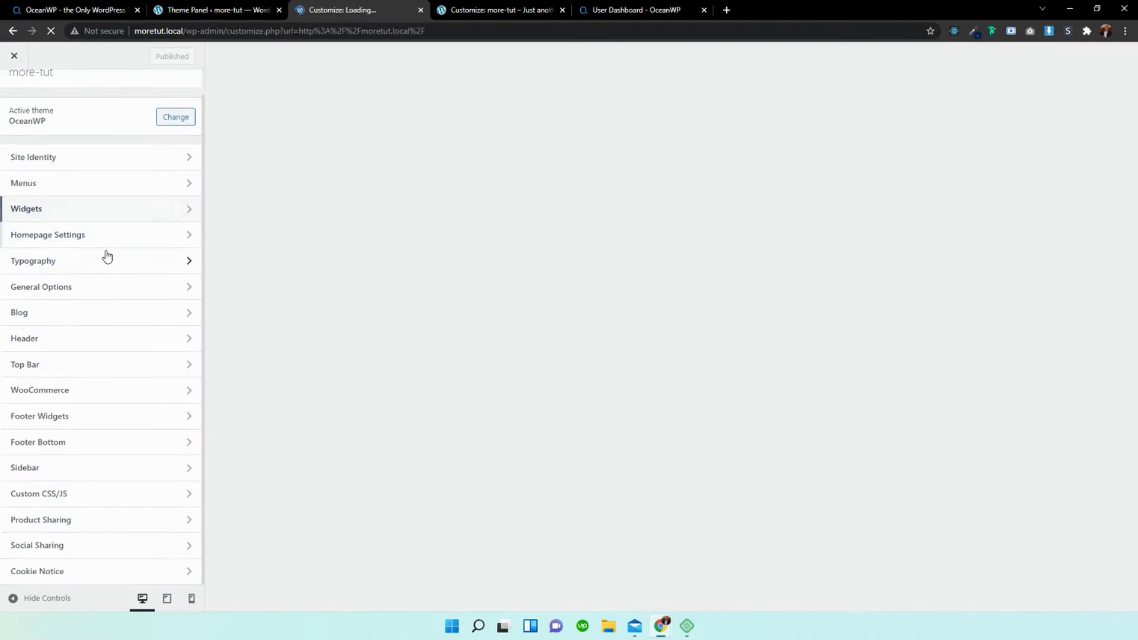
left_click(225, 9)
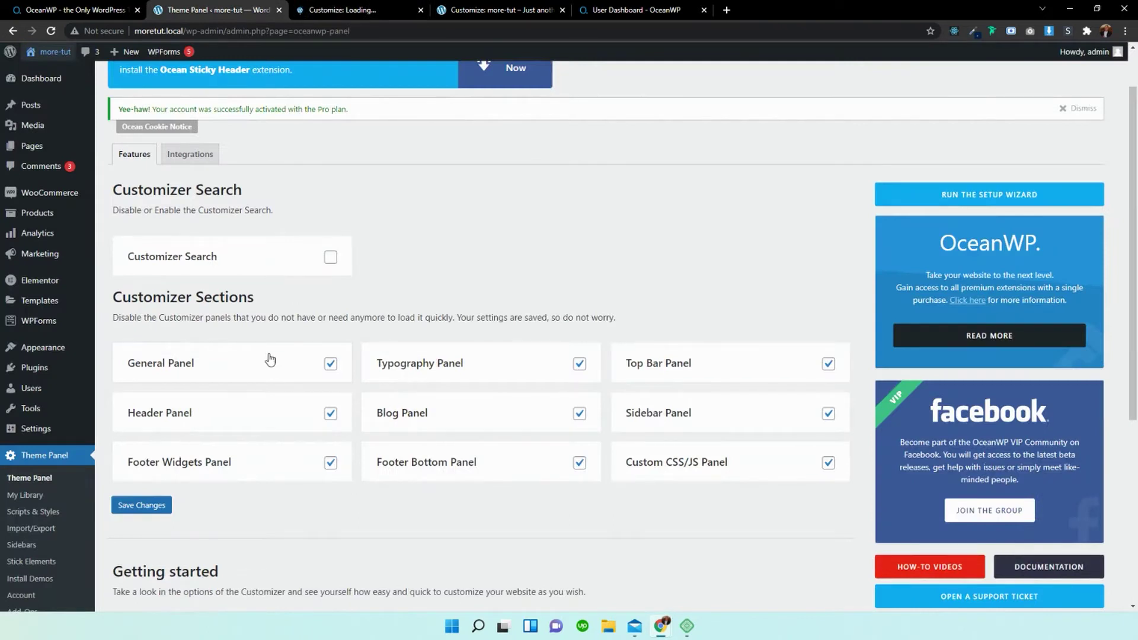
left_click(370, 8)
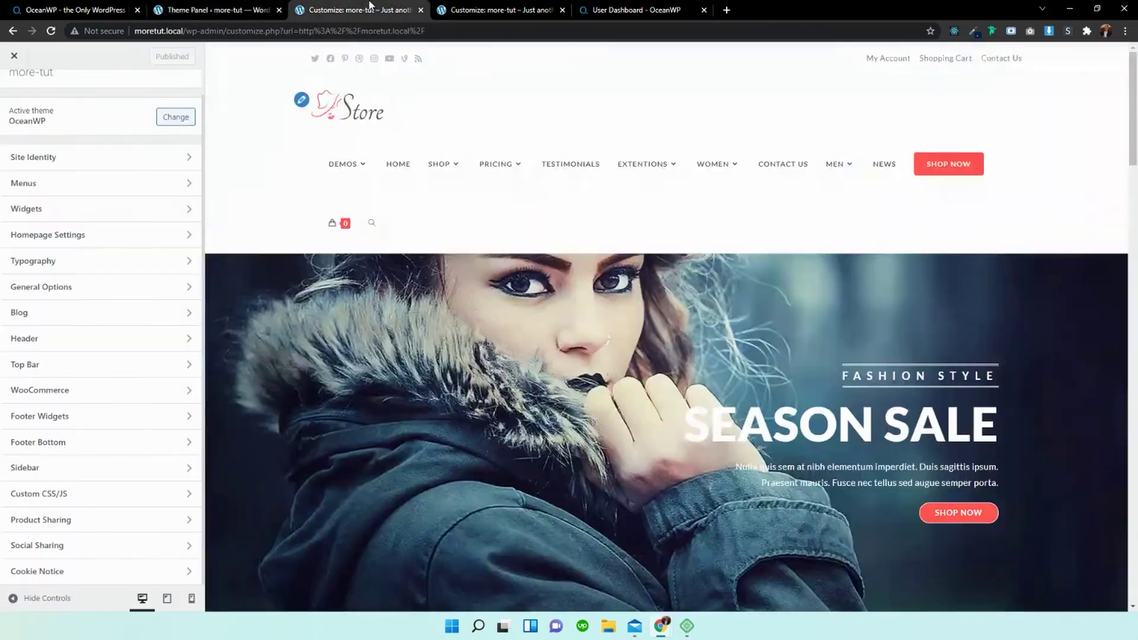
left_click(73, 288)
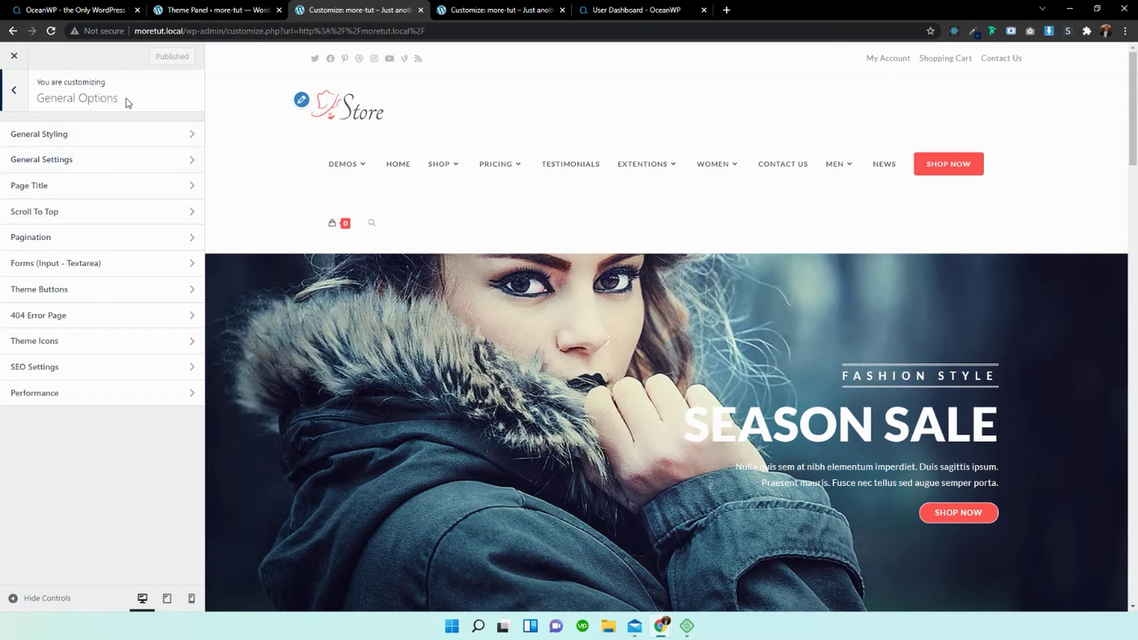
left_click(218, 13)
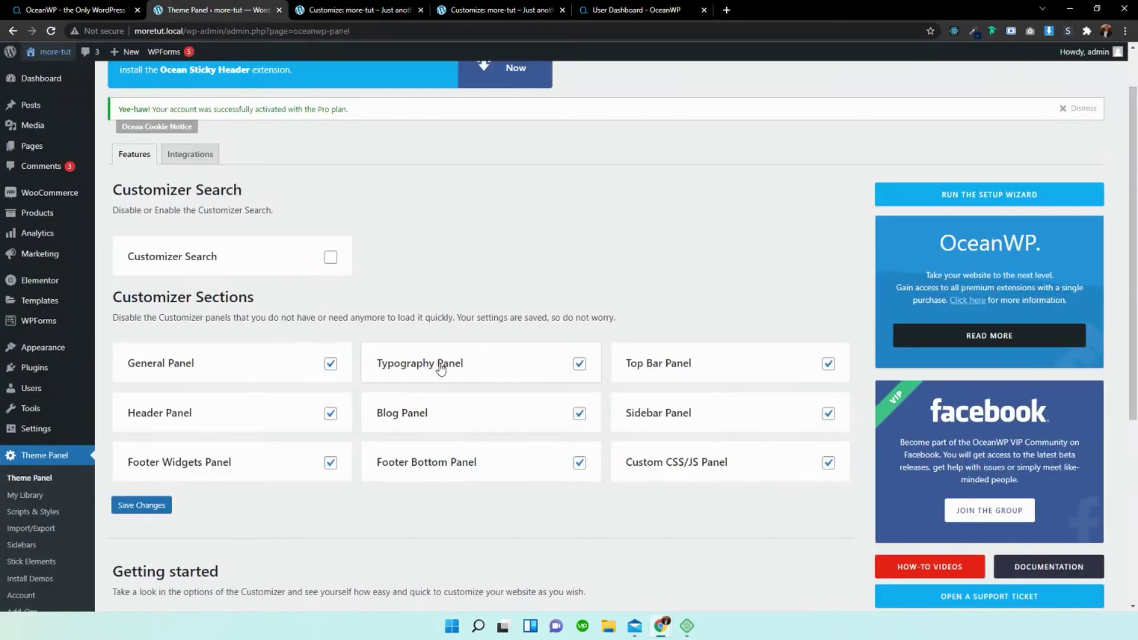
left_click(388, 9)
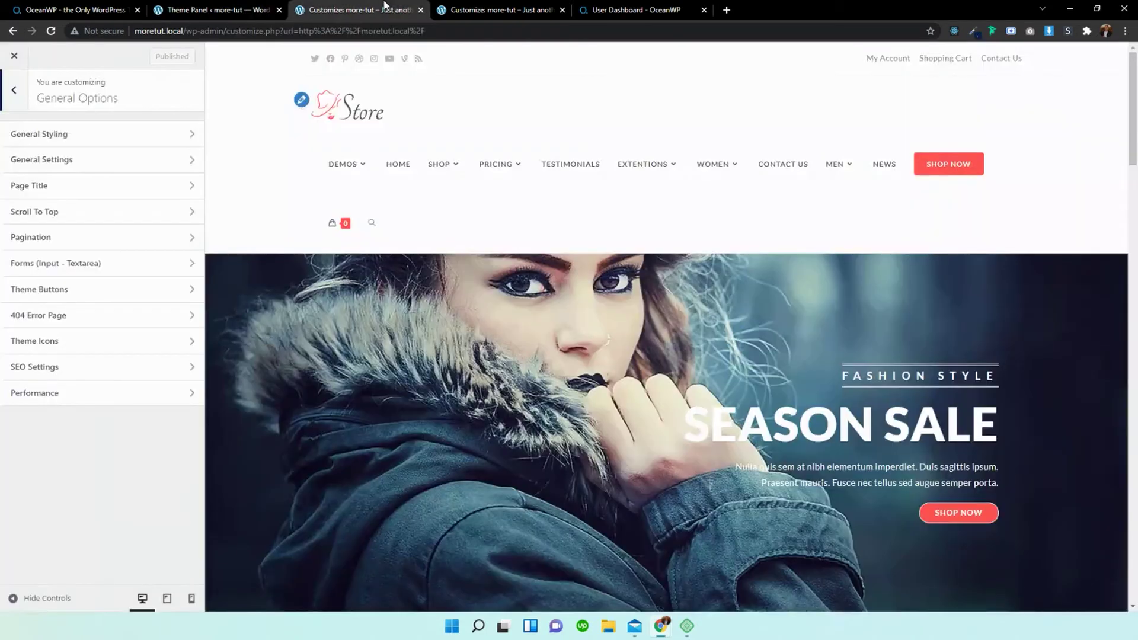
left_click(14, 90)
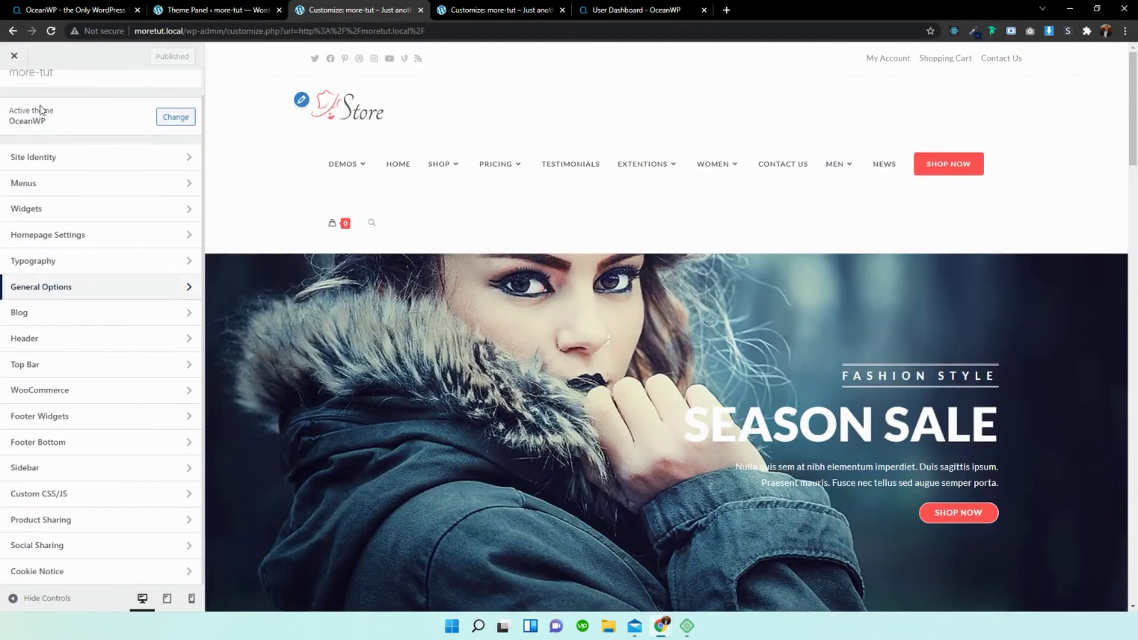
- Untick Top Bar Panel in Customizer Sections and check the Customizer's panel list
left_click(204, 10)
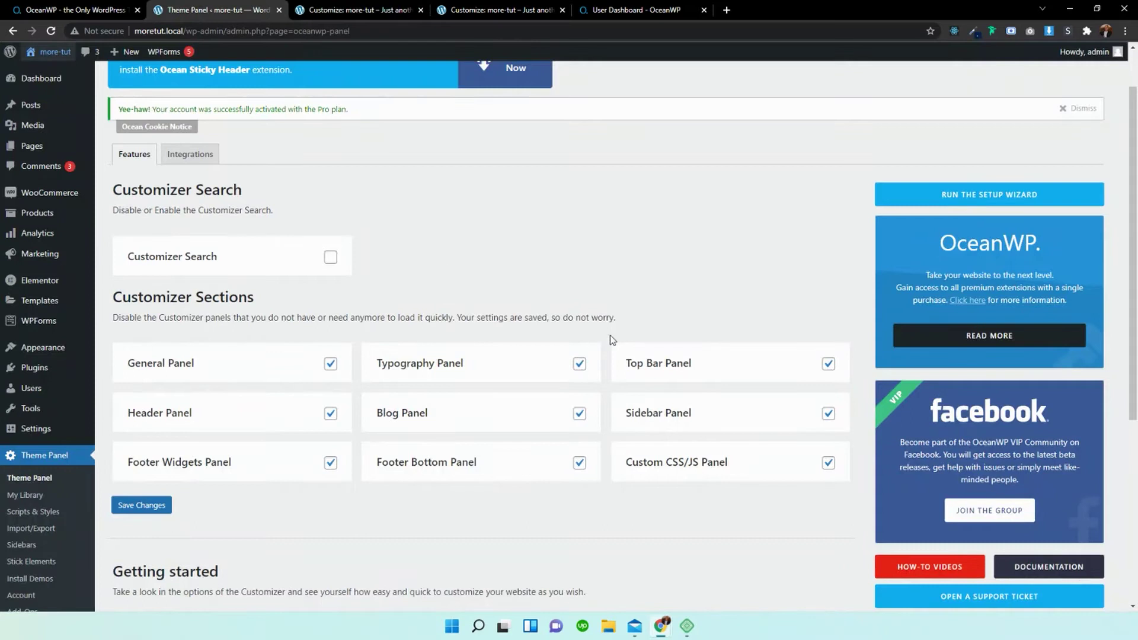
left_click(828, 362)
left_click(360, 10)
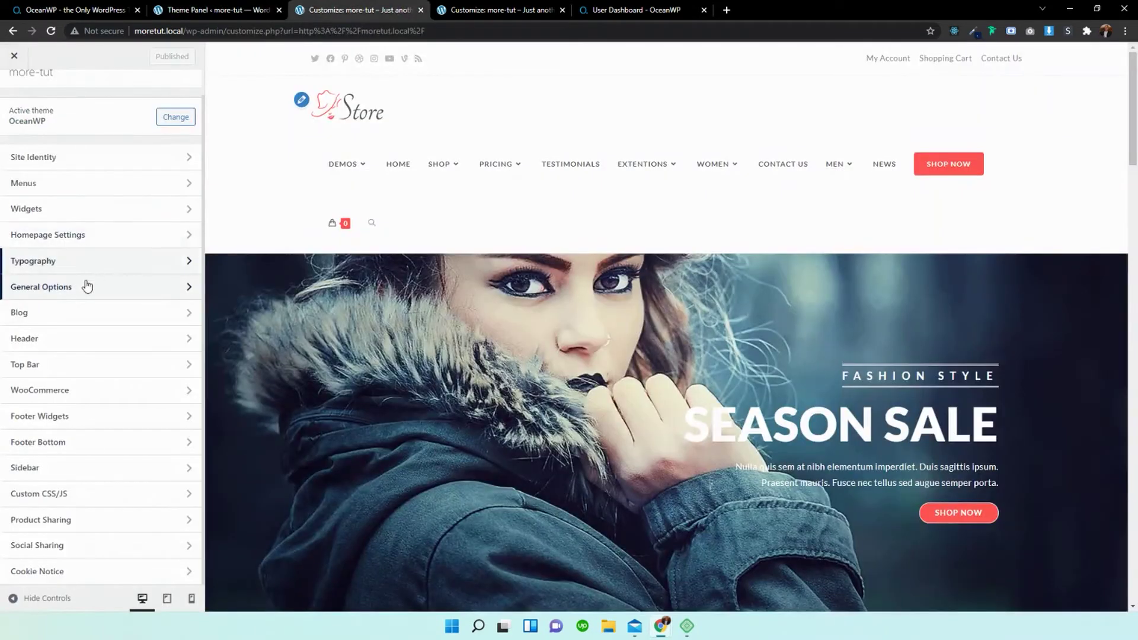
left_click(204, 10)
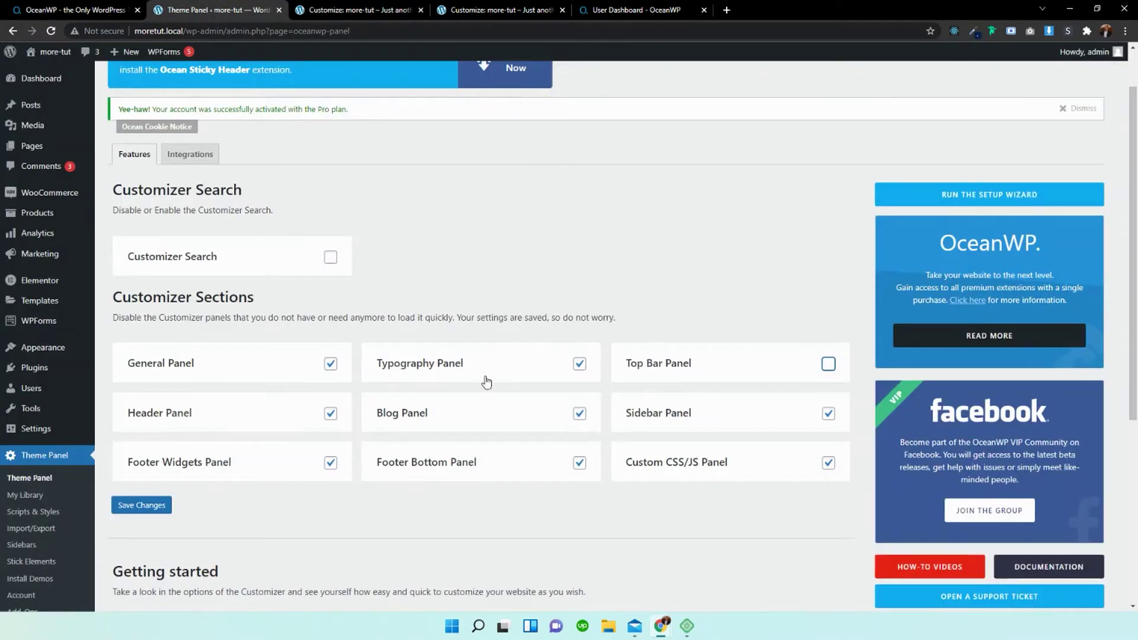
left_click(359, 10)
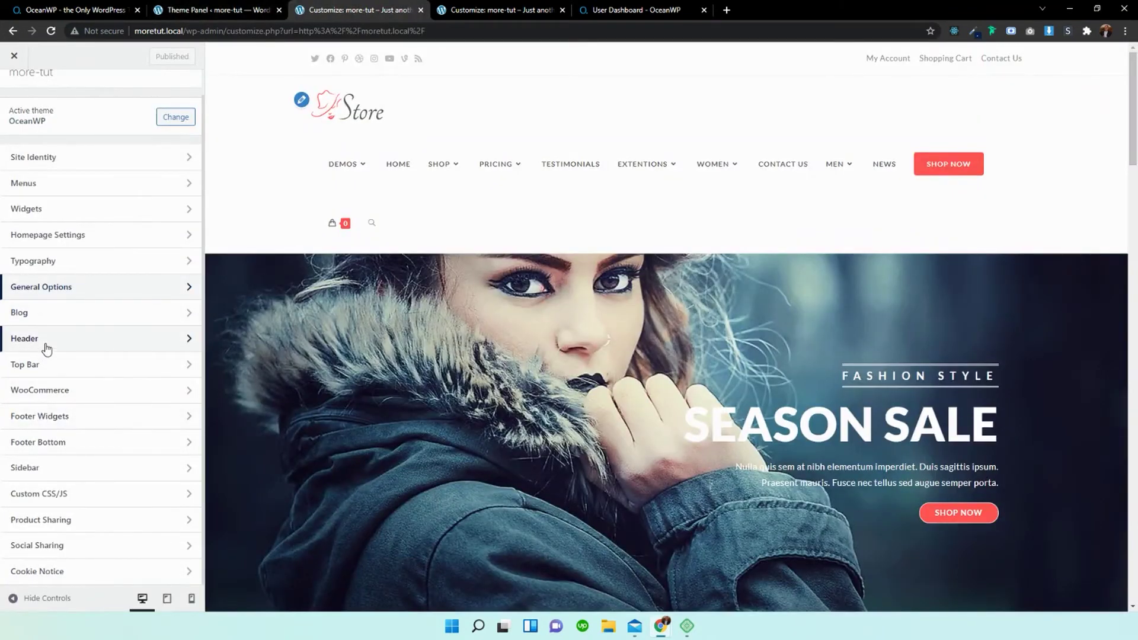
left_click(246, 6)
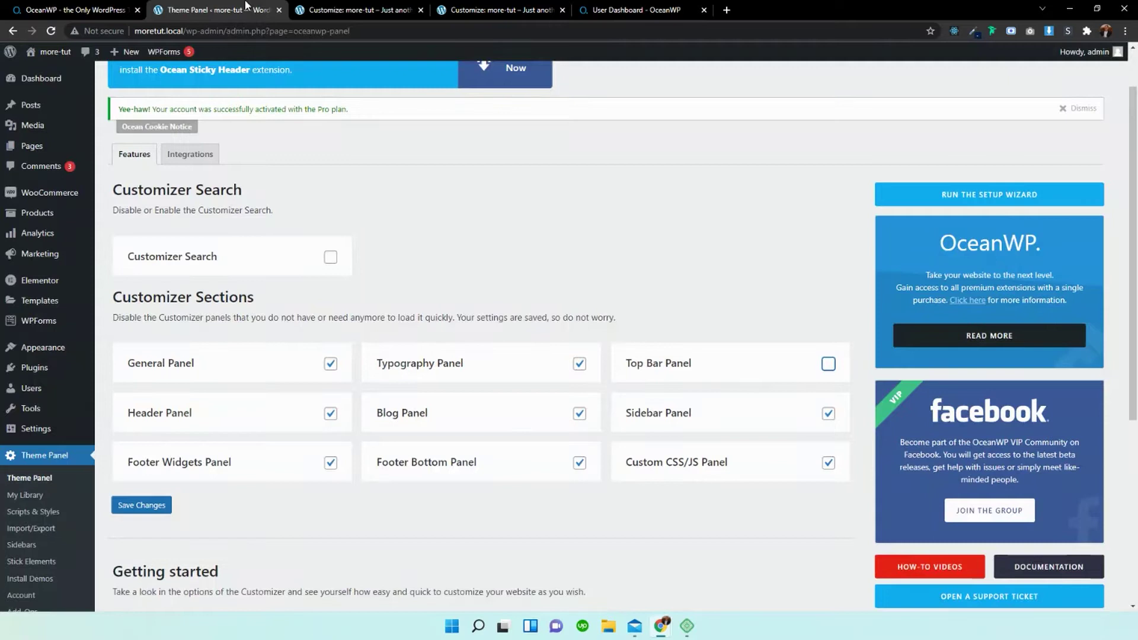
- Re-enable Top Bar Panel, disable Custom CSS/JS Panel, and save the Customizer Sections
left_click(828, 363)
left_click(355, 10)
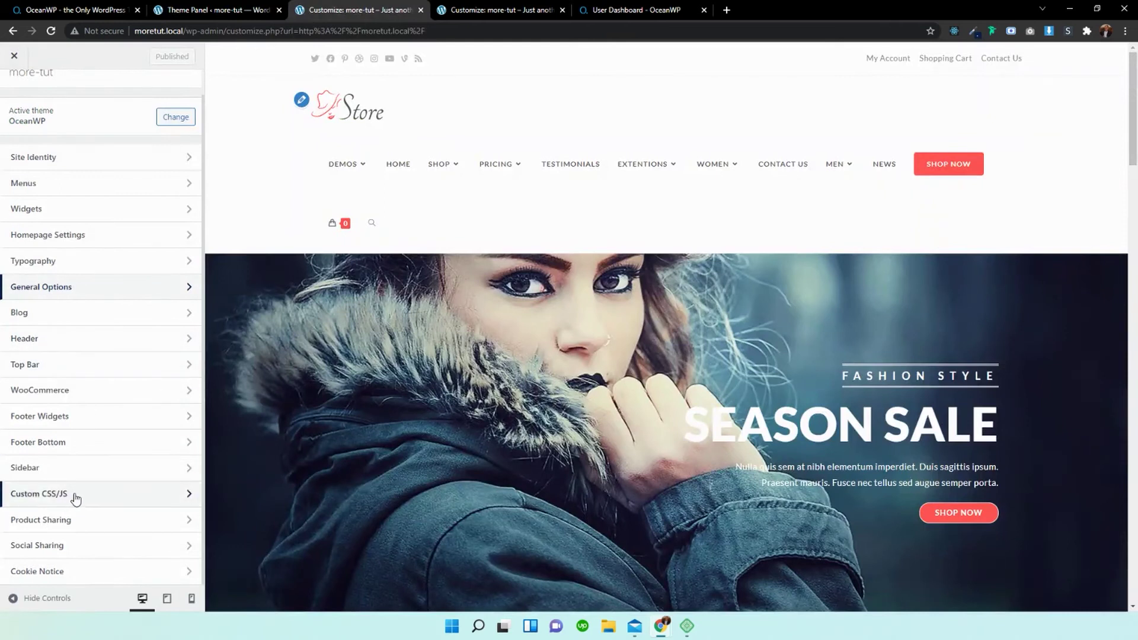
left_click(186, 8)
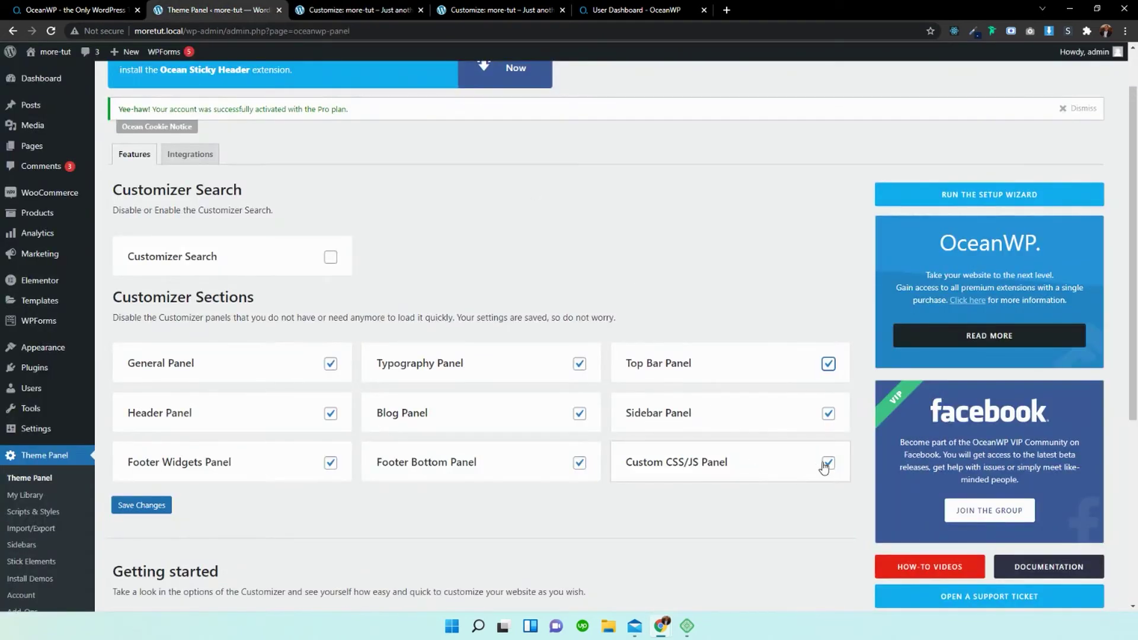
left_click(828, 463)
left_click(141, 505)
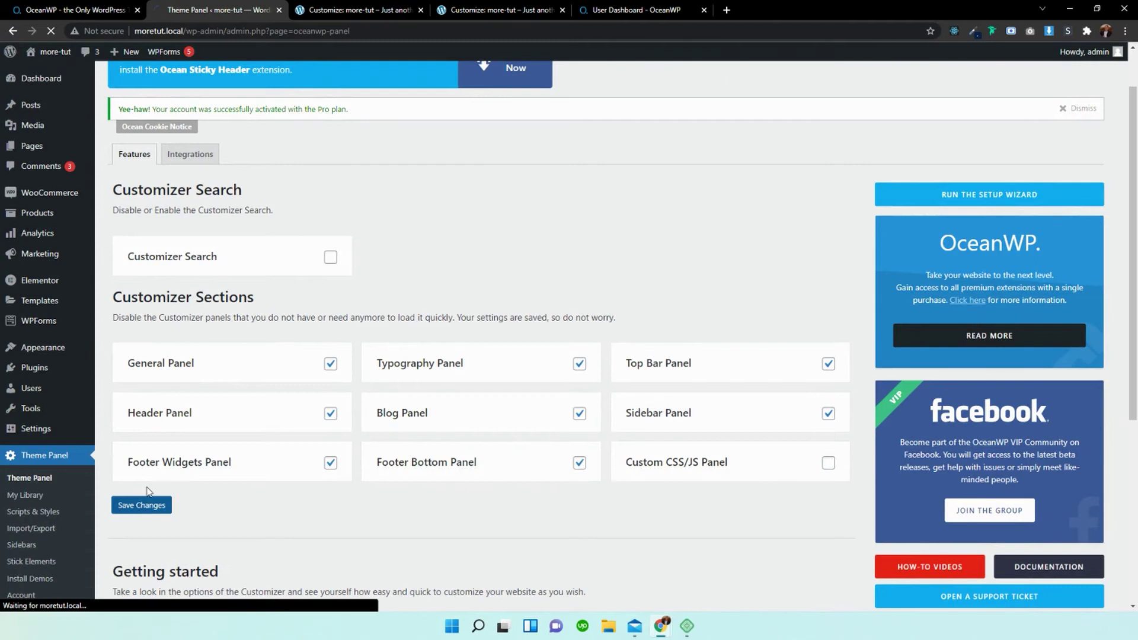
left_click(362, 10)
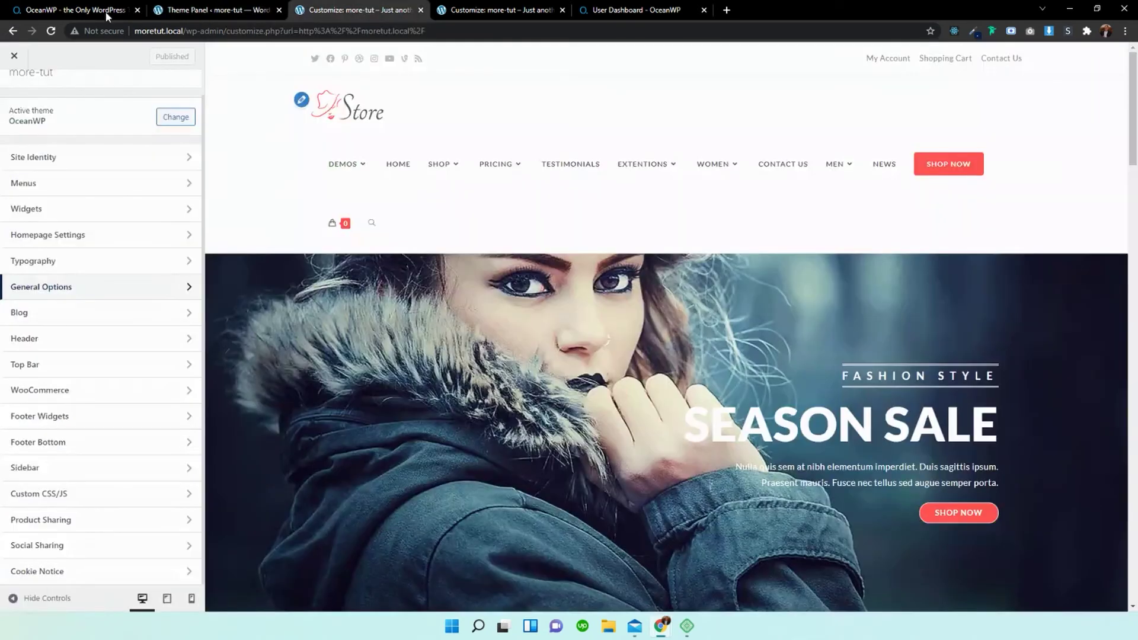
- Reload the Customizer so its section list ends at Cookie Notice without Custom CSS/JS
left_click(52, 32)
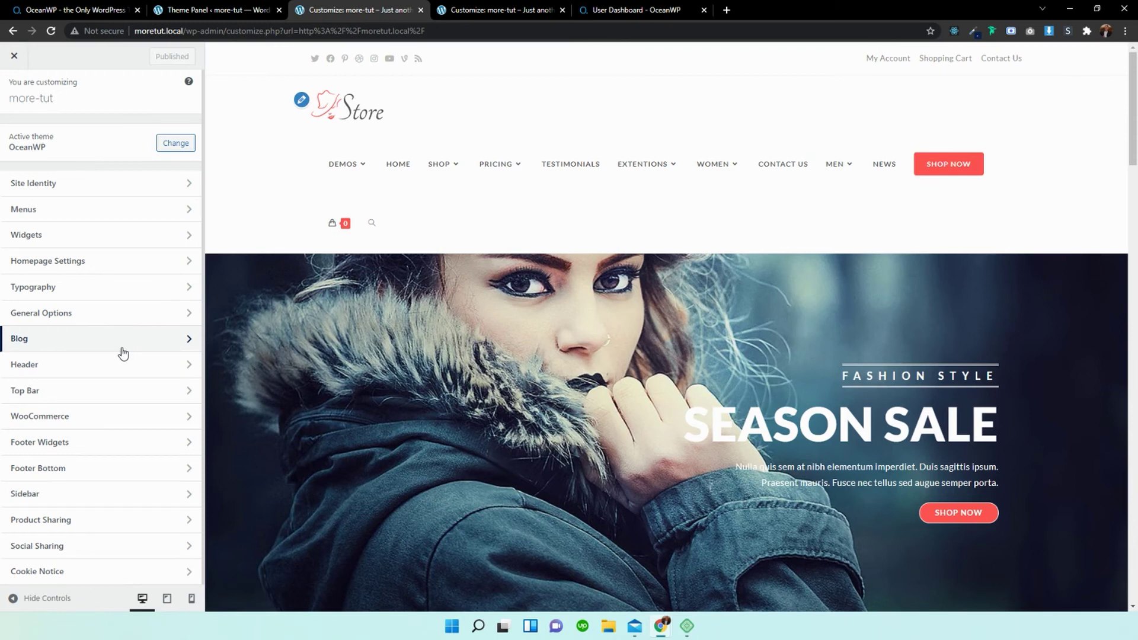
- Tick Custom CSS/JS Panel again, save, and review that all Customizer Sections are on
left_click(240, 9)
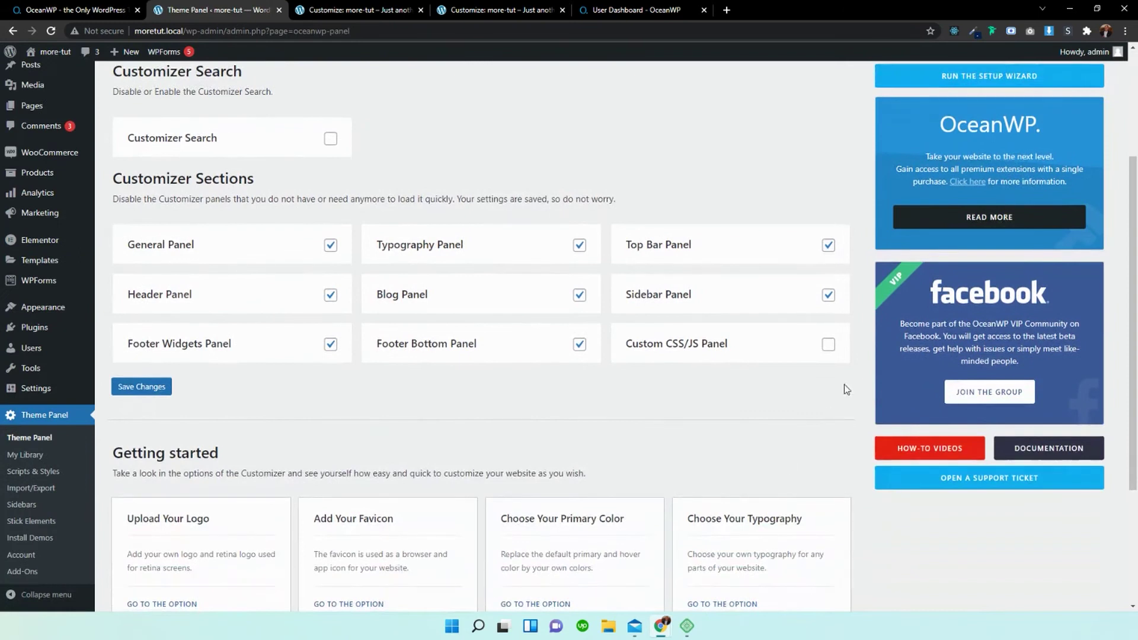
left_click(828, 344)
left_click(156, 387)
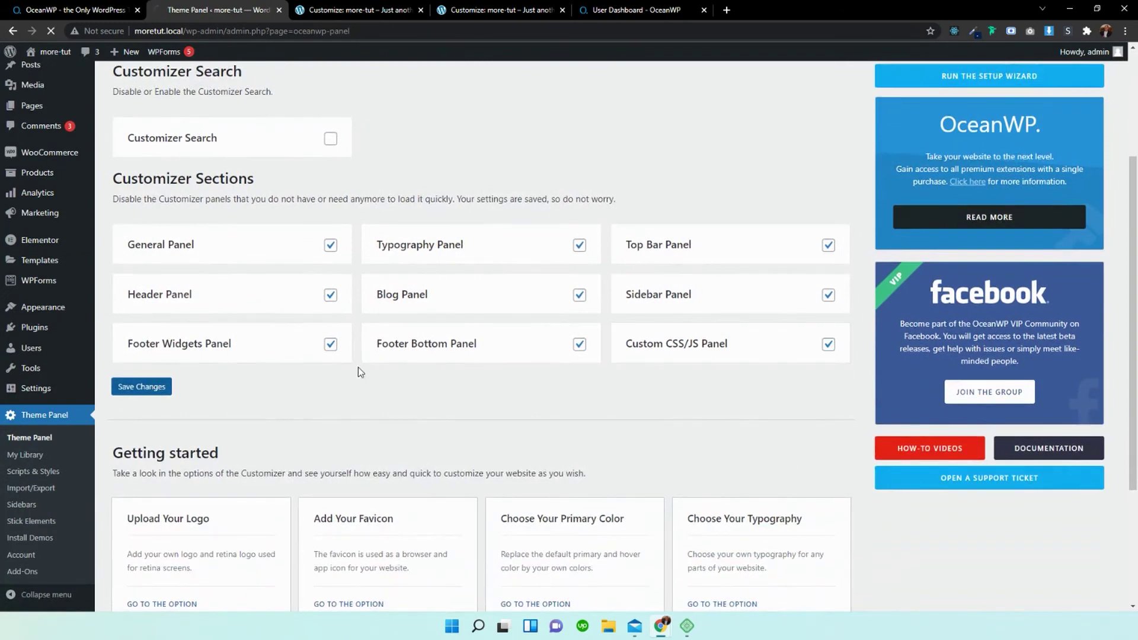
scroll(459, 291, "down", 4)
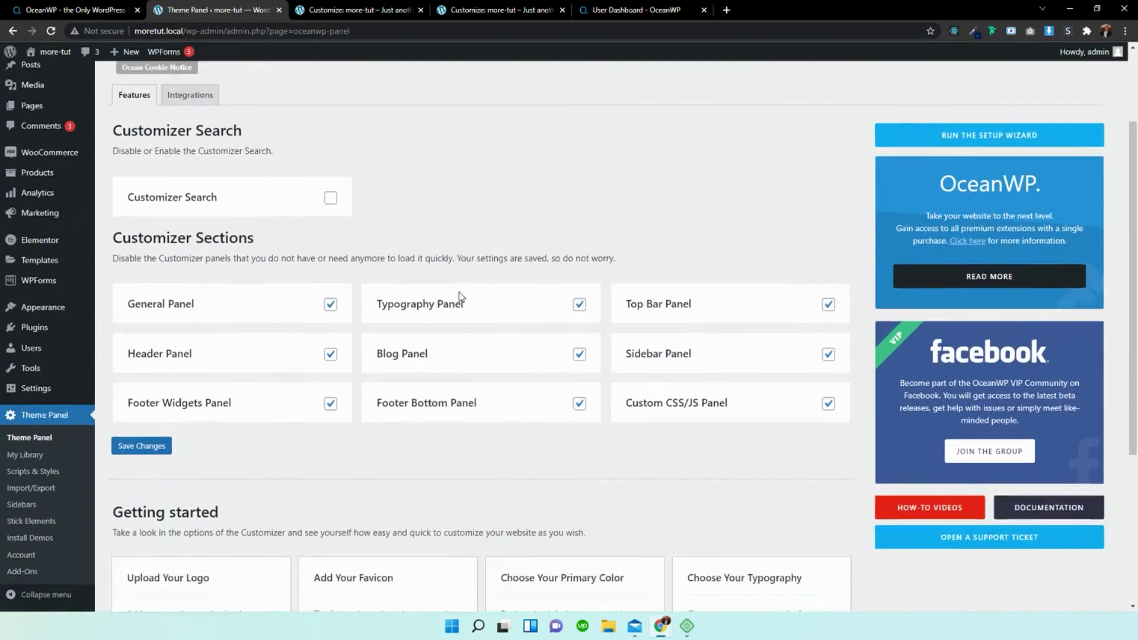
scroll(459, 292, "down", 2)
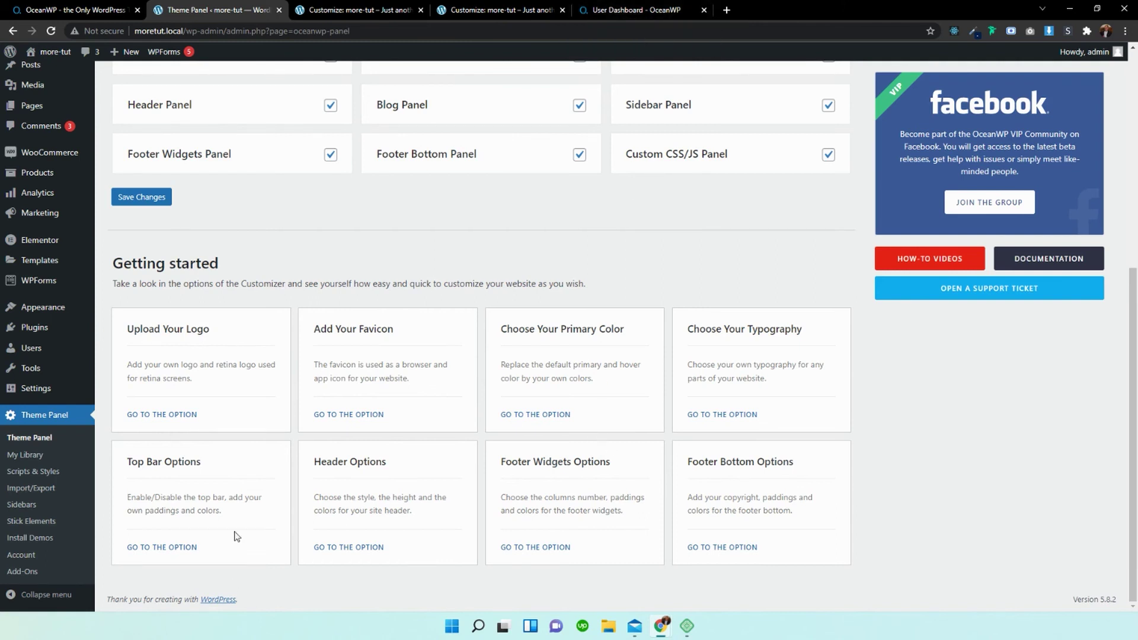
scroll(708, 315, "up", 3)
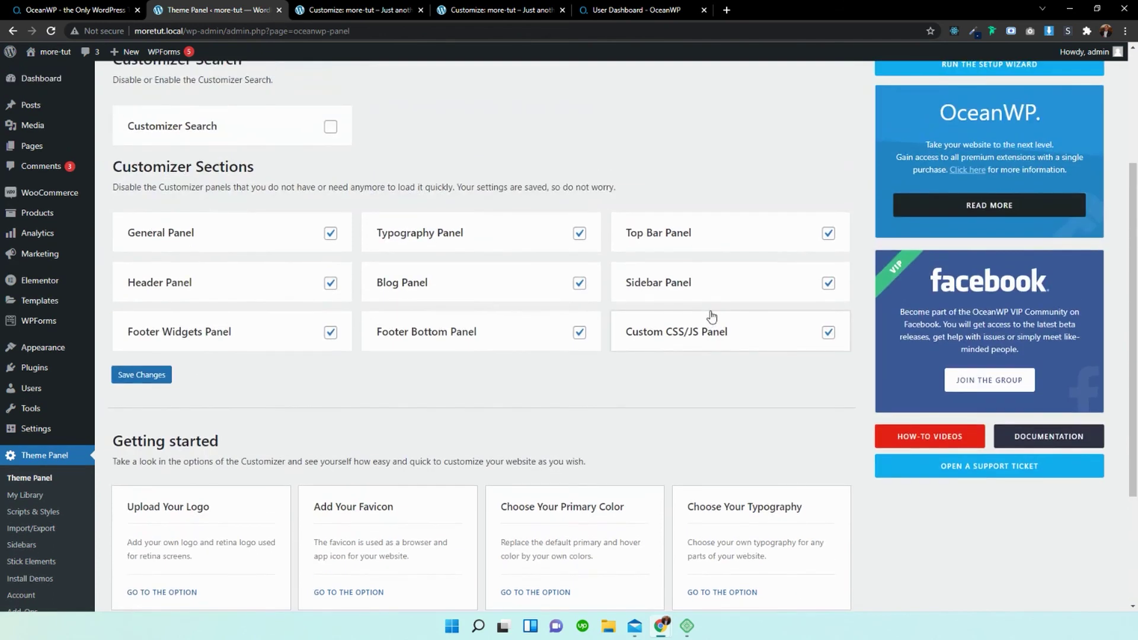